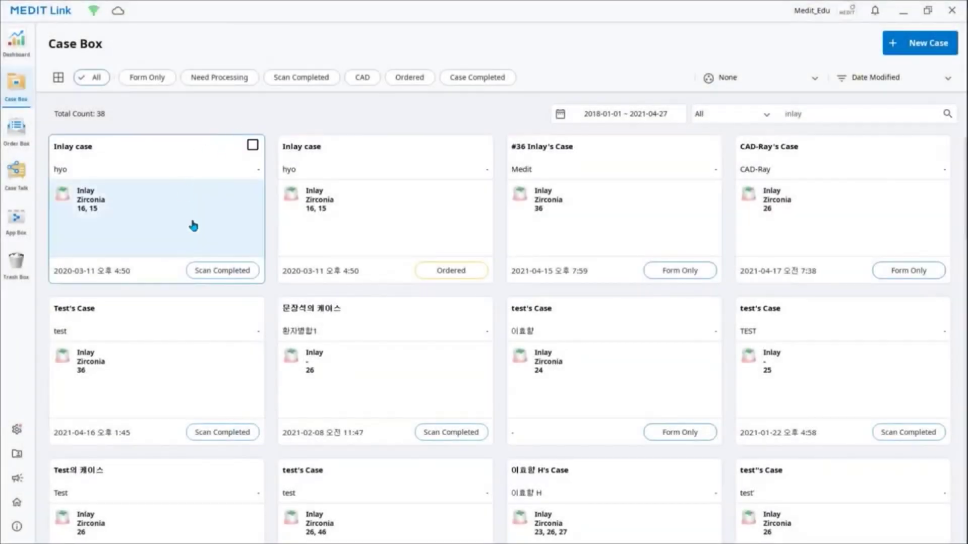
Step: Open the Inlay case (hyo) card from Case Box to view its 3D jaw scan
left_click(193, 225)
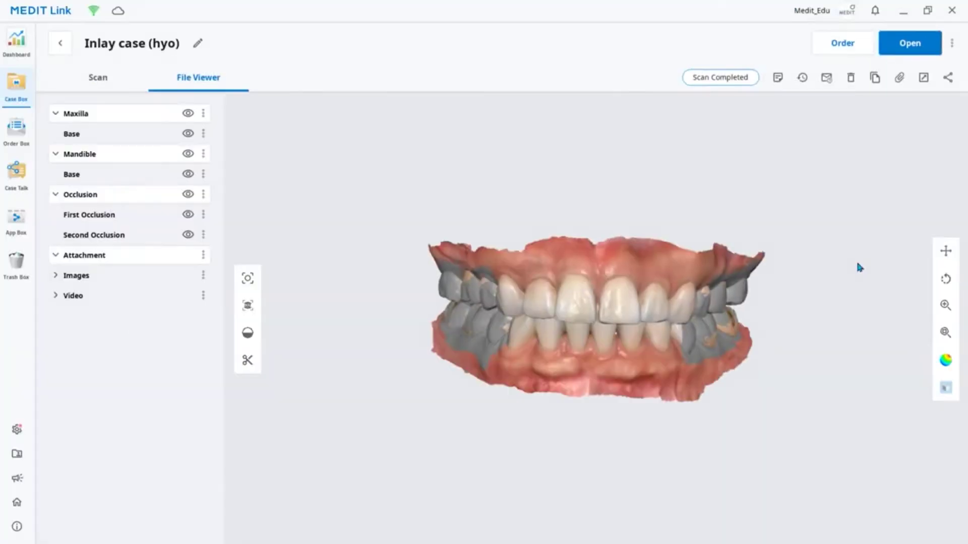
left_click(778, 85)
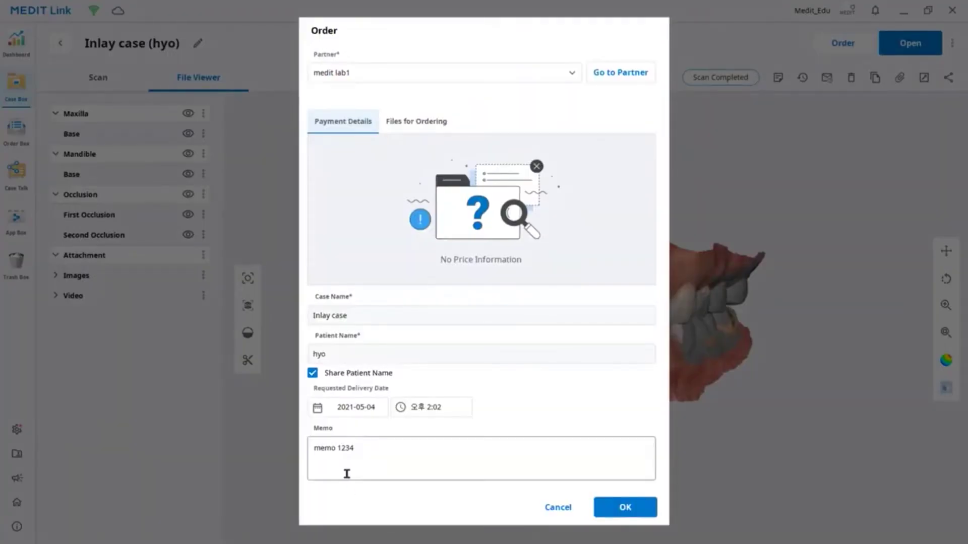
left_click(557, 509)
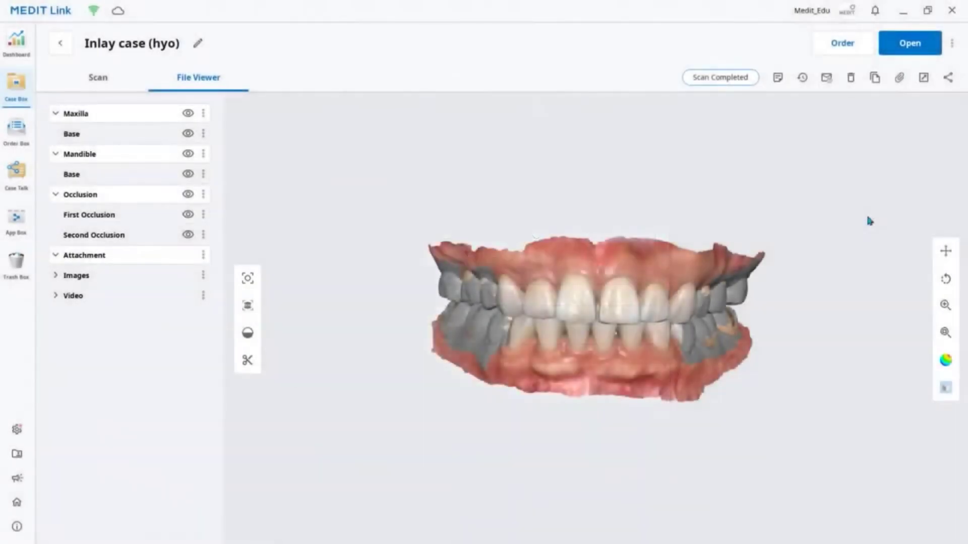
left_click(803, 78)
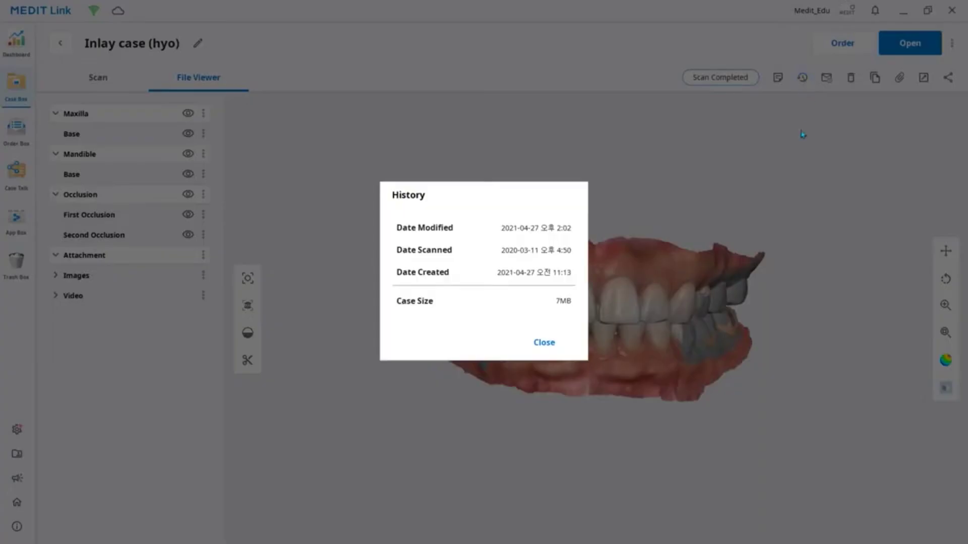
left_click(775, 287)
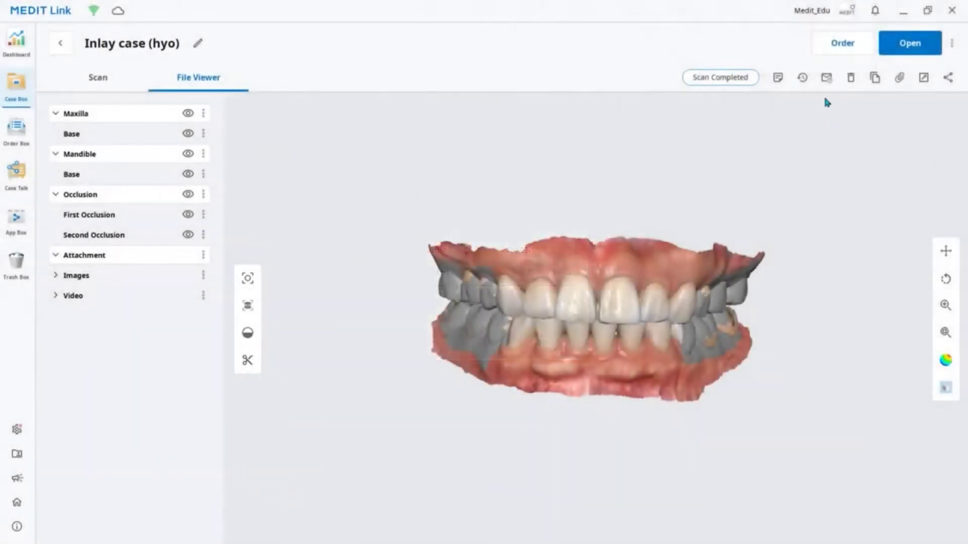
Step: Draft a support request commenting 'camera cannot connect to PC', then ask to delete the case
left_click(826, 82)
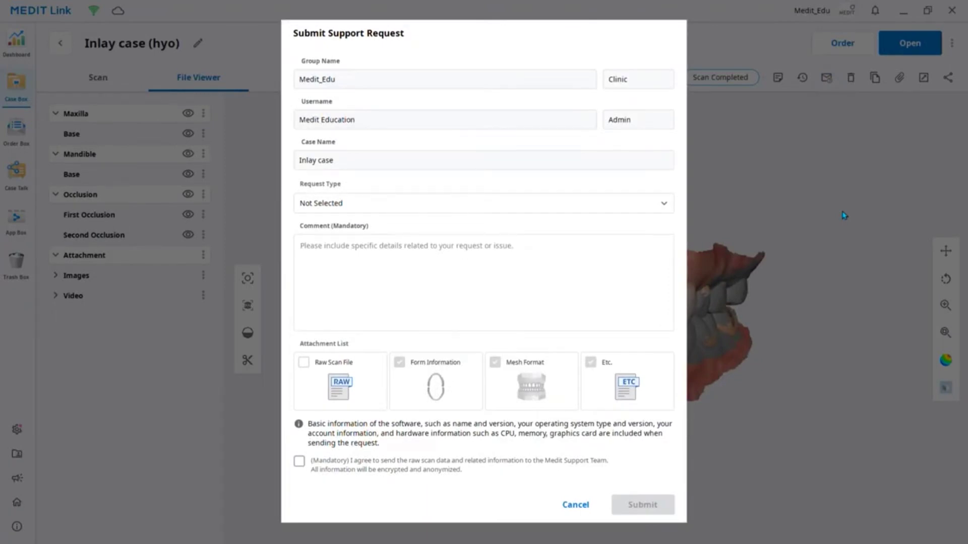
left_click(656, 256)
type("camera cannot connect to PC")
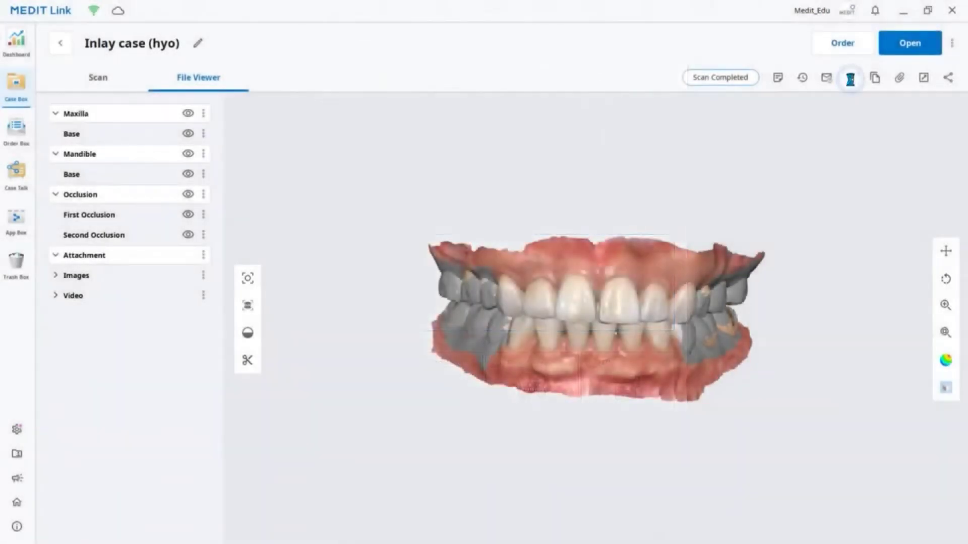
left_click(849, 79)
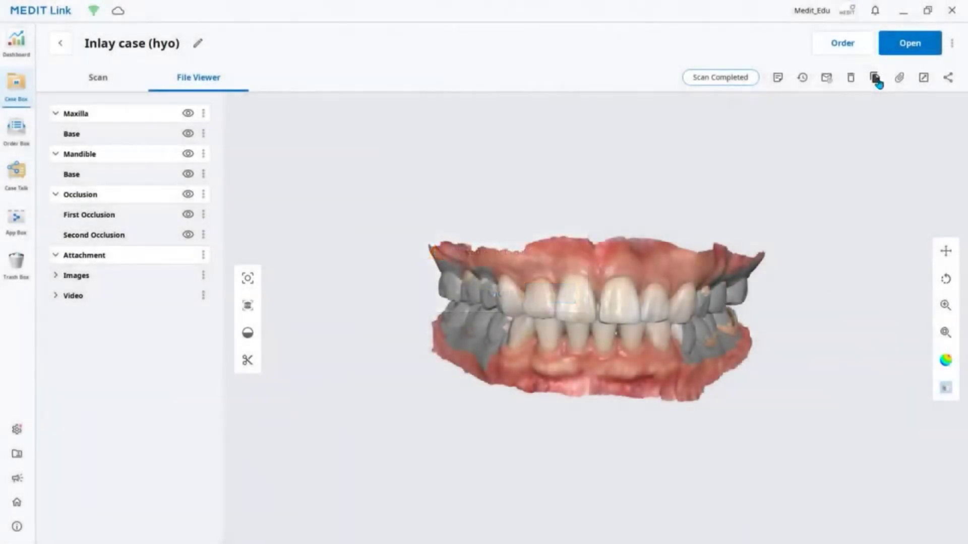
Step: Cancel the delete warning and dismiss the Select what to clone prompt
left_click(876, 80)
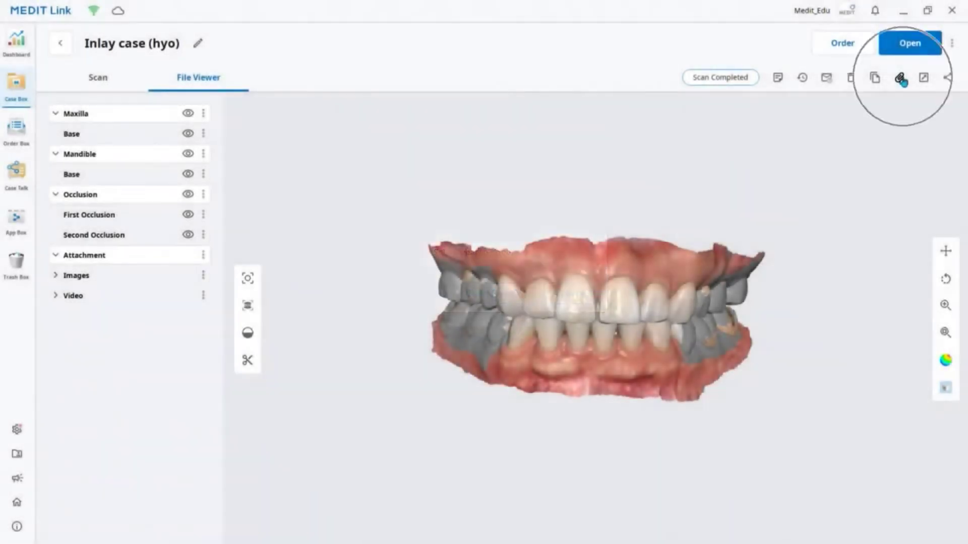
Step: Attach panorama from the Photo folder and preview panorama.PNG under Images
left_click(901, 78)
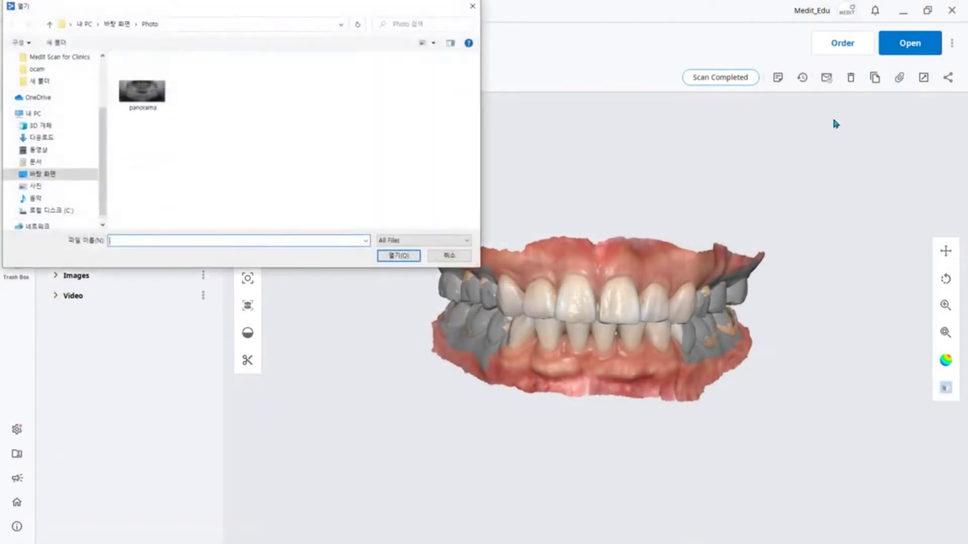
double_click(153, 99)
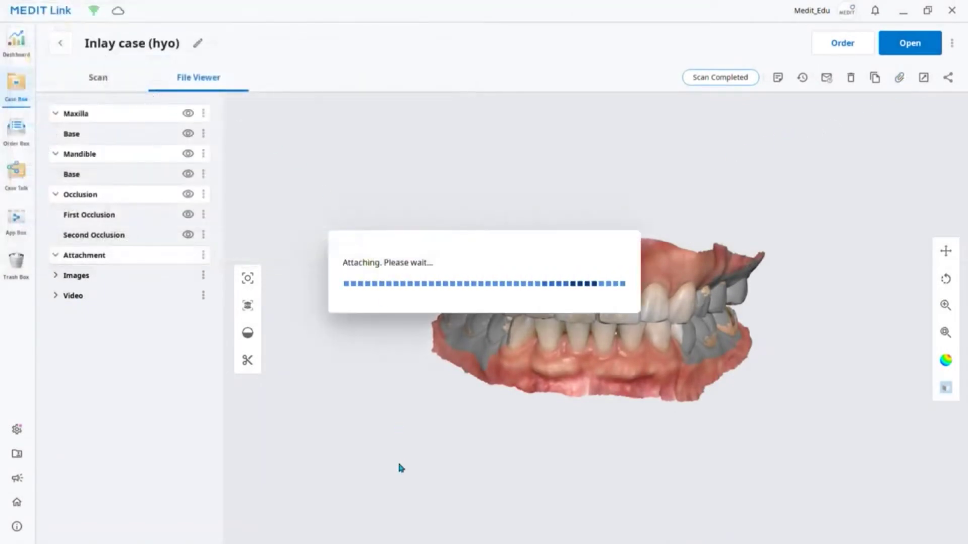
left_click(55, 275)
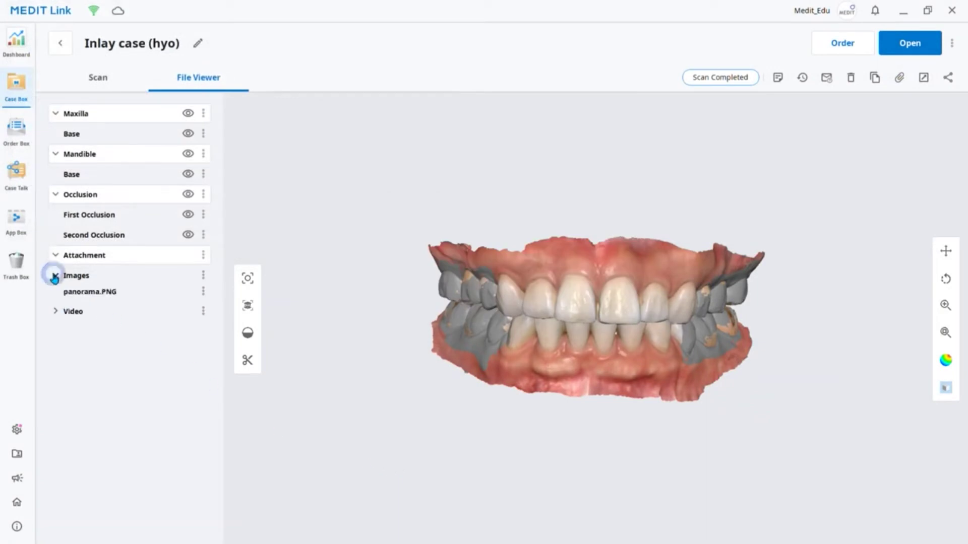
left_click(120, 334)
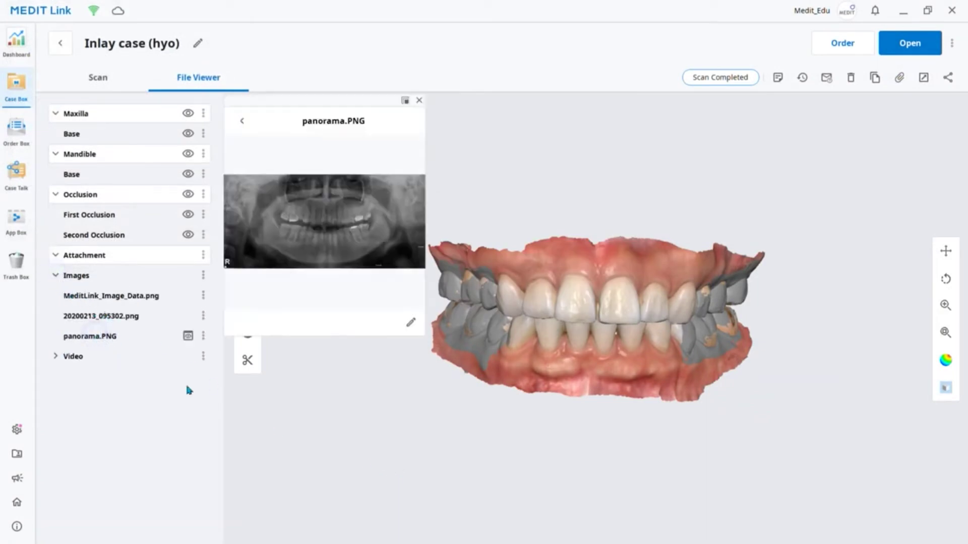
left_click(345, 421)
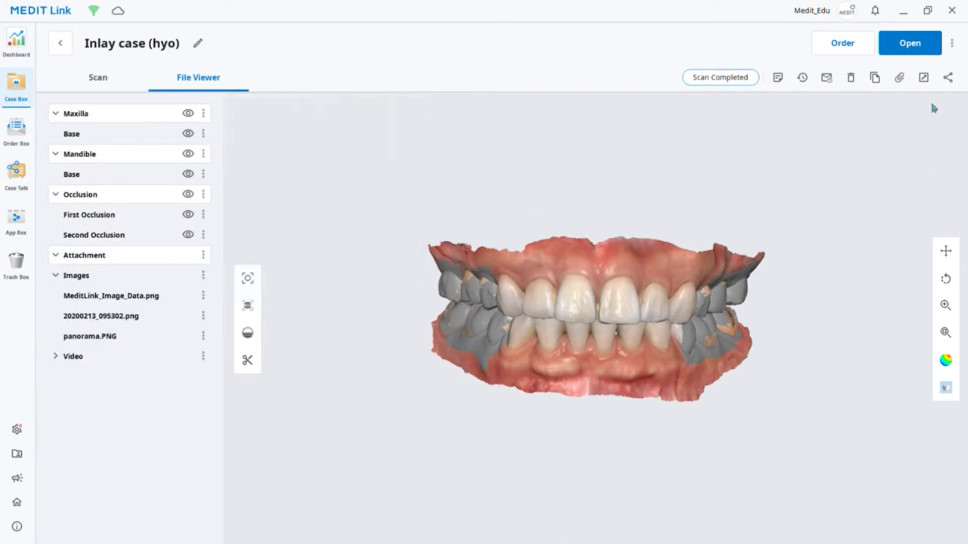
left_click(924, 80)
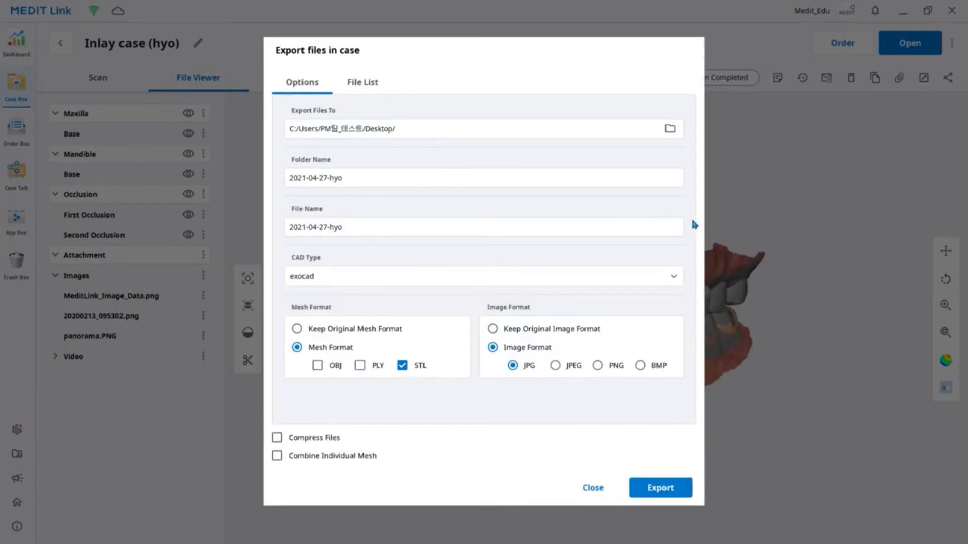
Step: Export to the Desktop with exocad as CAD type, adding OBJ and PLY mesh formats
left_click(670, 129)
left_click(724, 295)
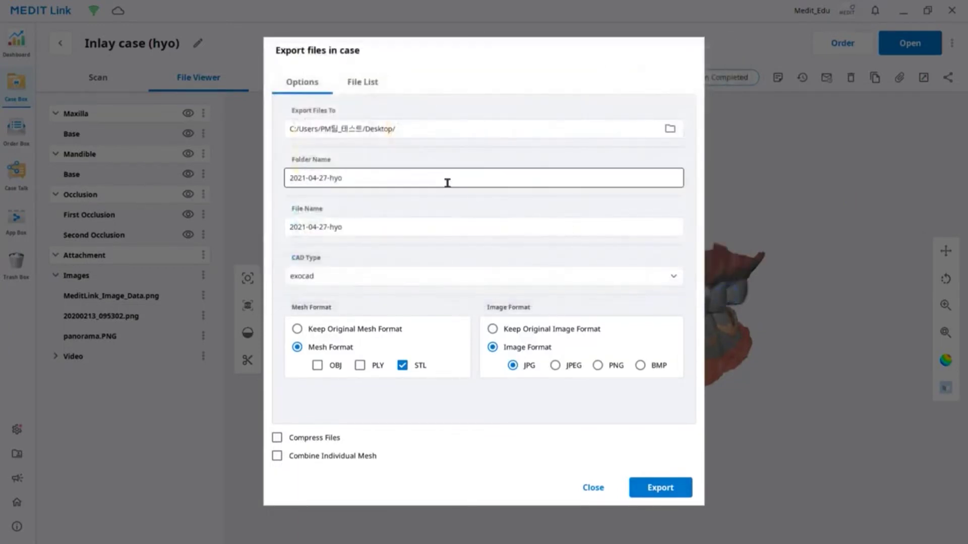
left_click(379, 219)
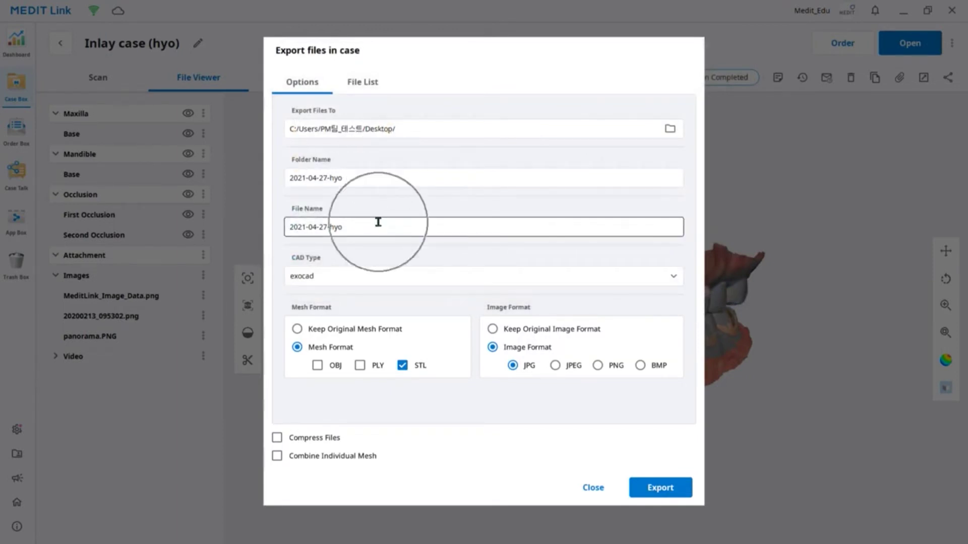
left_click(673, 278)
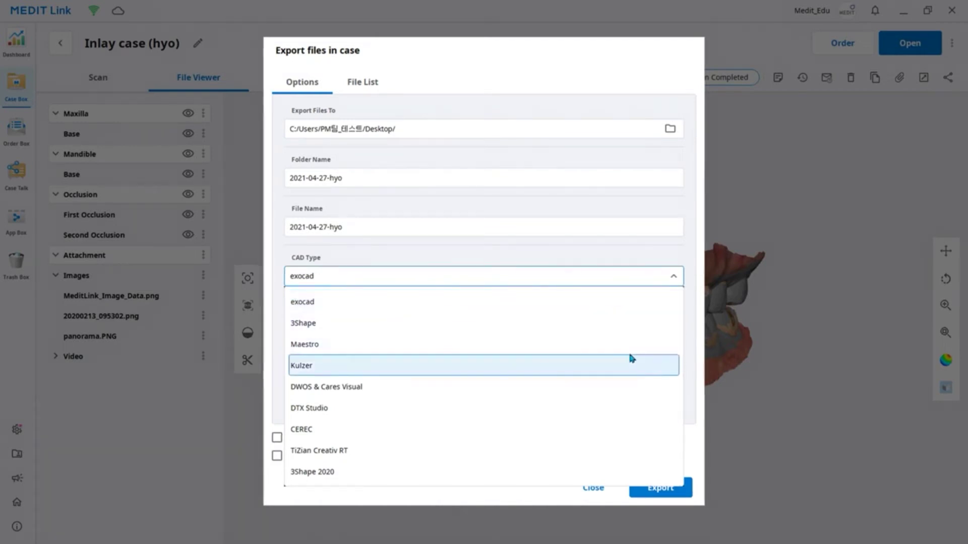
left_click(588, 303)
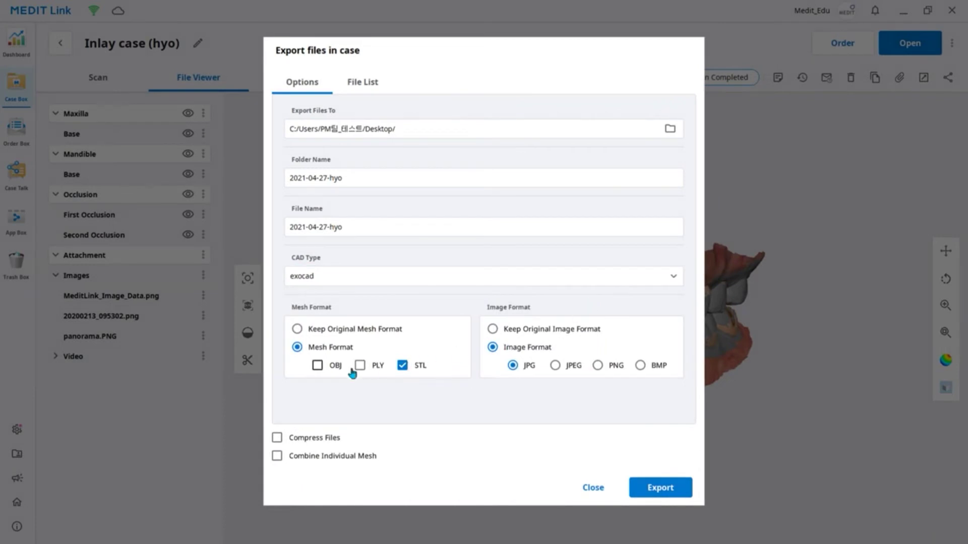
left_click(317, 366)
left_click(360, 365)
left_click(402, 366)
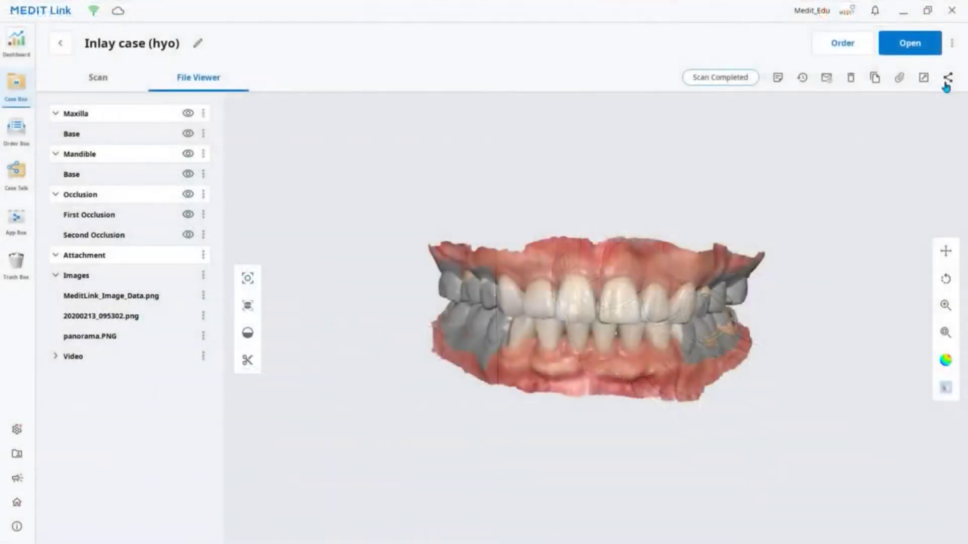
Step: Open Share through Case Talk, hide the upper jaw, and exclude First Occlusion
left_click(947, 77)
scroll(484, 234, "down", 2)
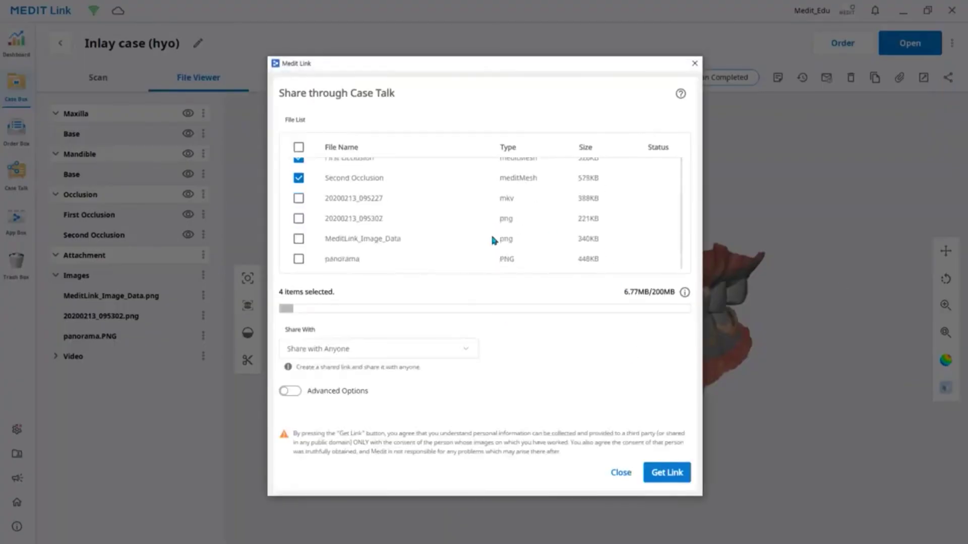
scroll(492, 237, "up", 2)
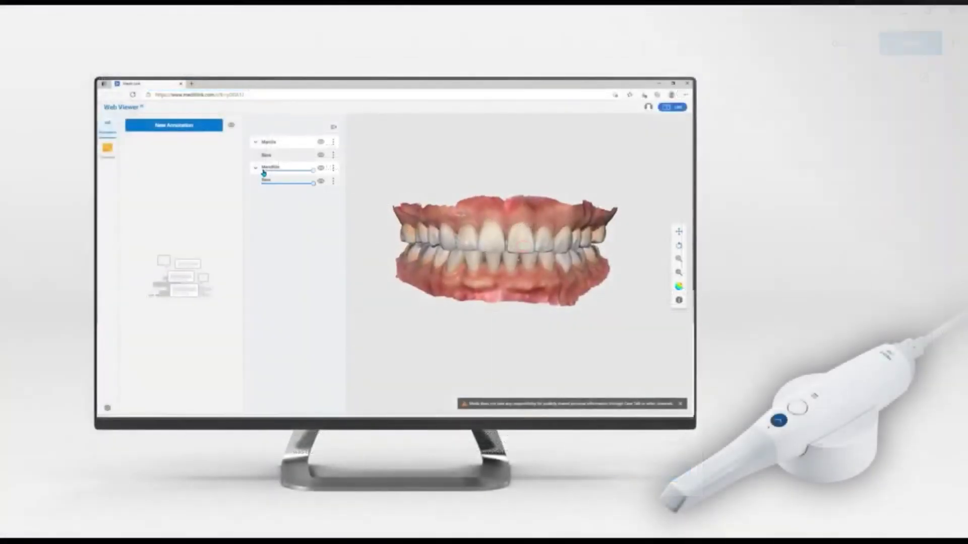
left_click(323, 144)
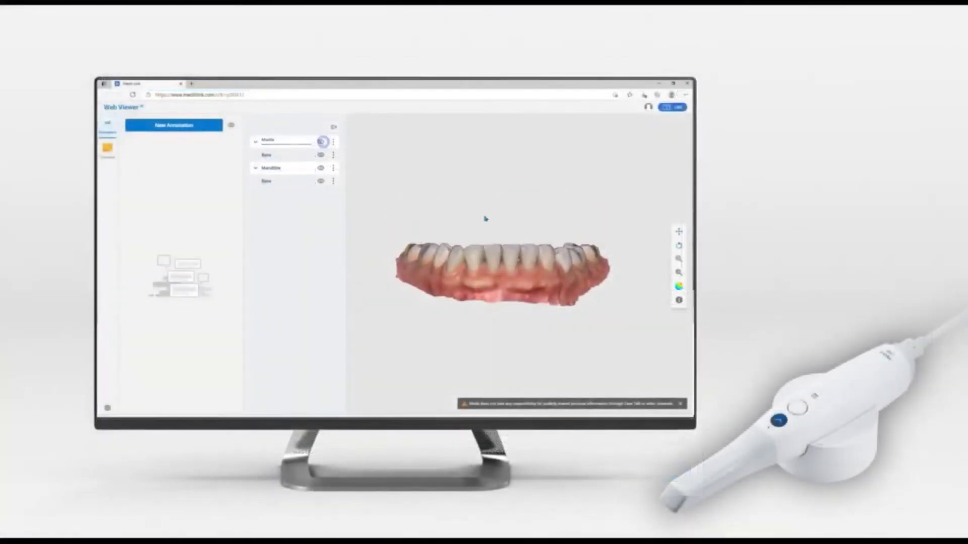
left_click_drag(486, 217, 385, 259)
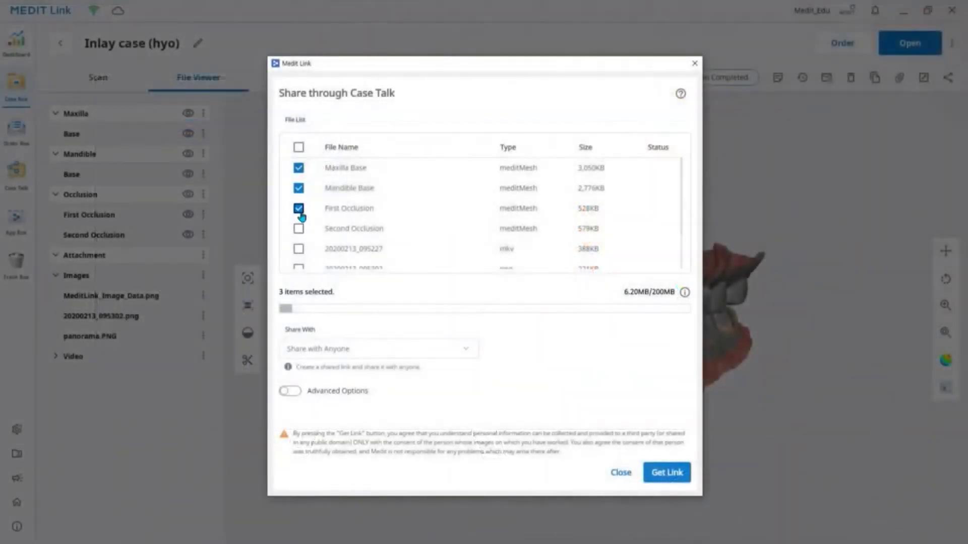
left_click(300, 210)
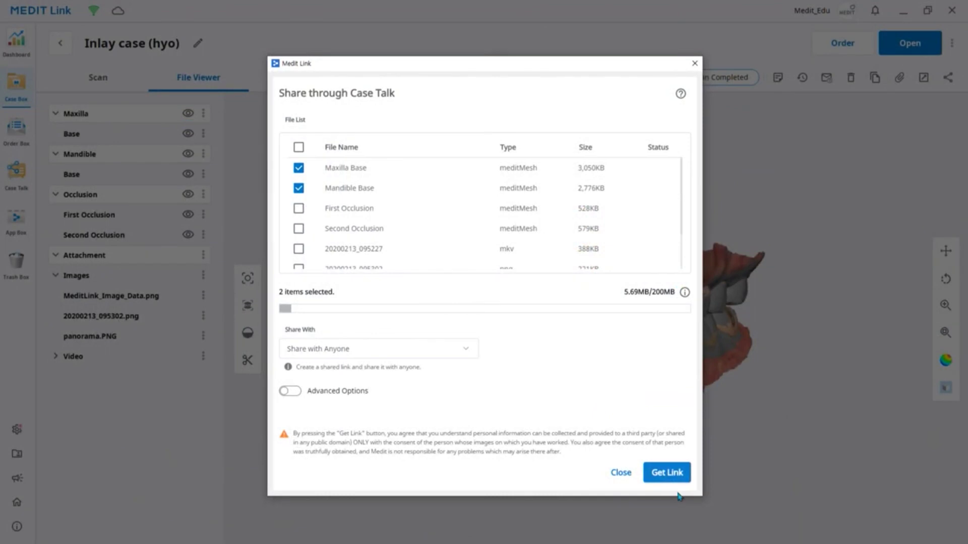
Step: Create and copy the Maxilla Base and Mandible Base share link, then open Web Viewer
left_click(669, 473)
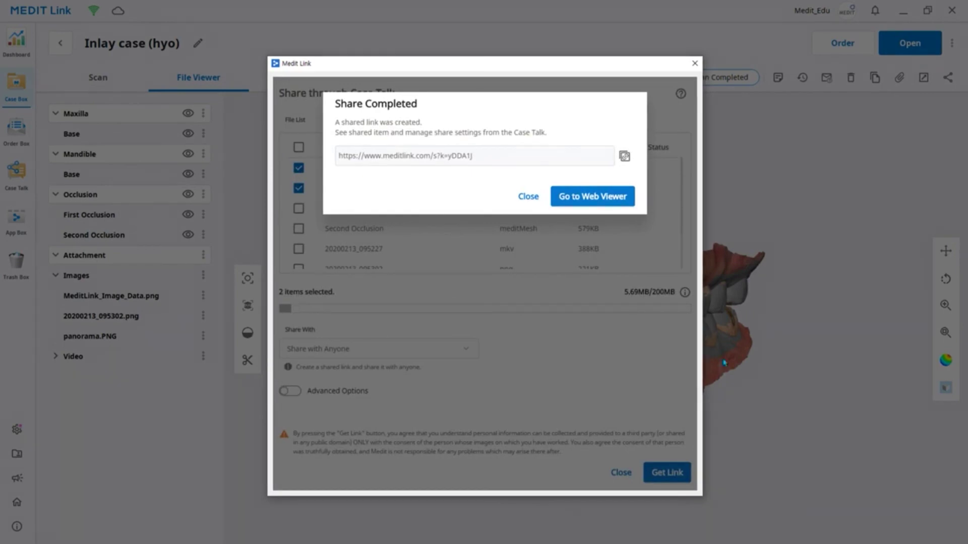
left_click(624, 156)
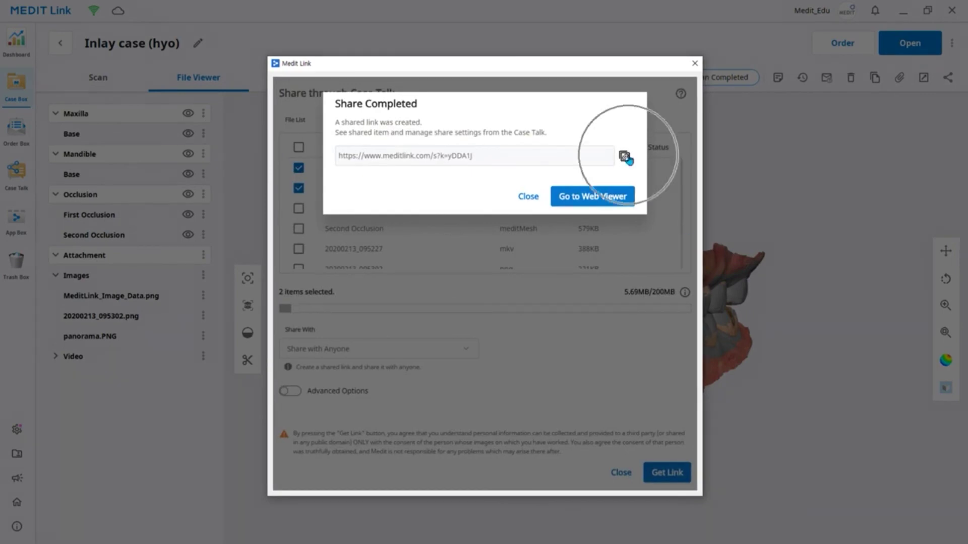
left_click(623, 213)
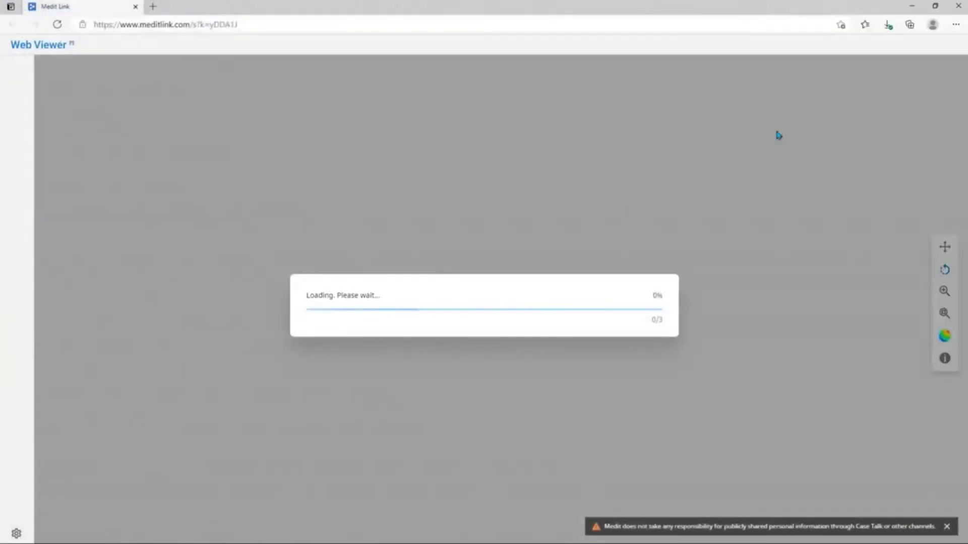